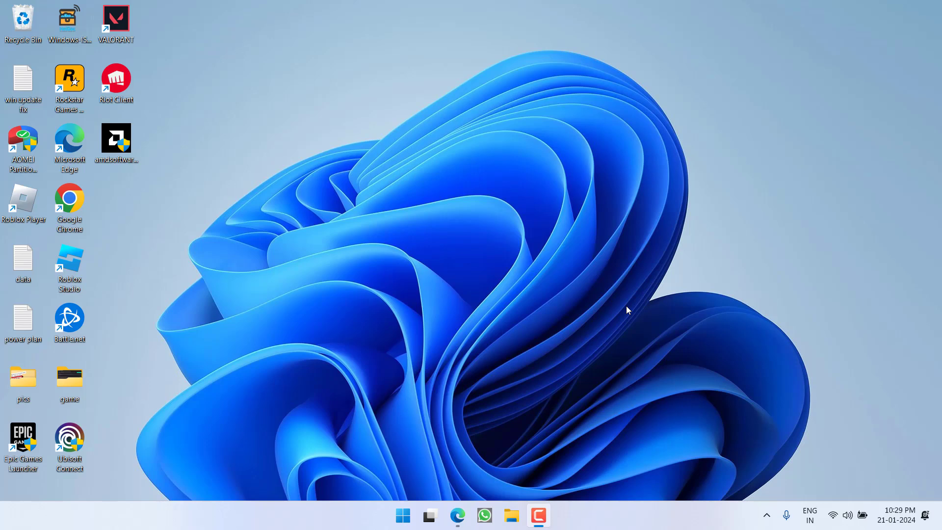
Open the Windows Update page in Settings to view the pending updates.
key(super+i)
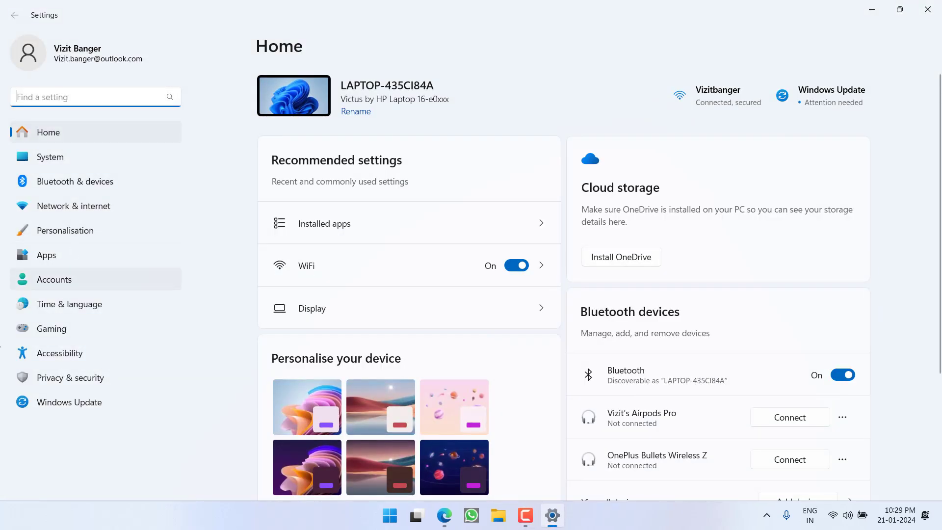
click(86, 411)
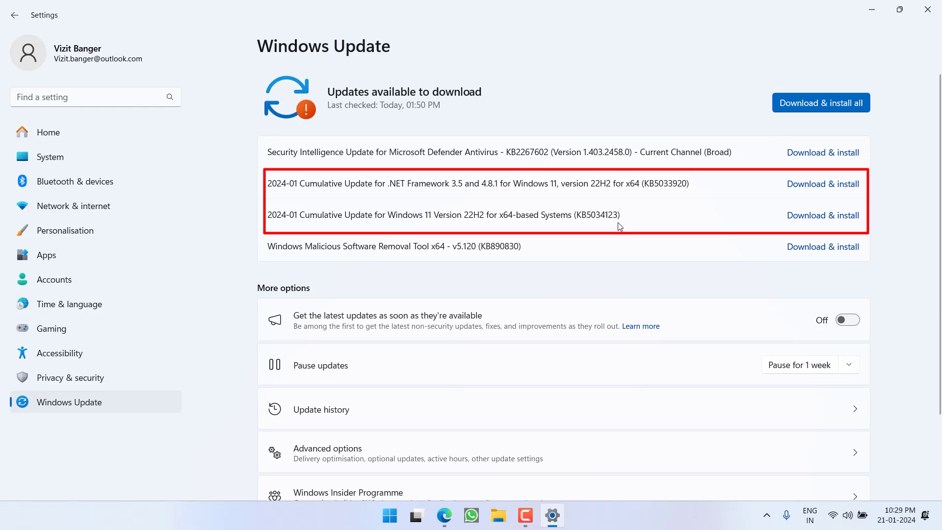
click(928, 10)
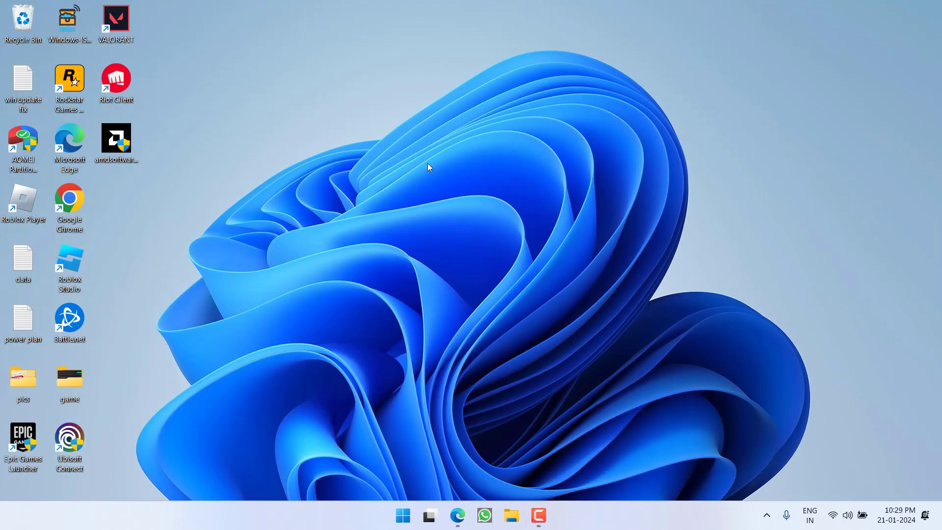
key(super+i)
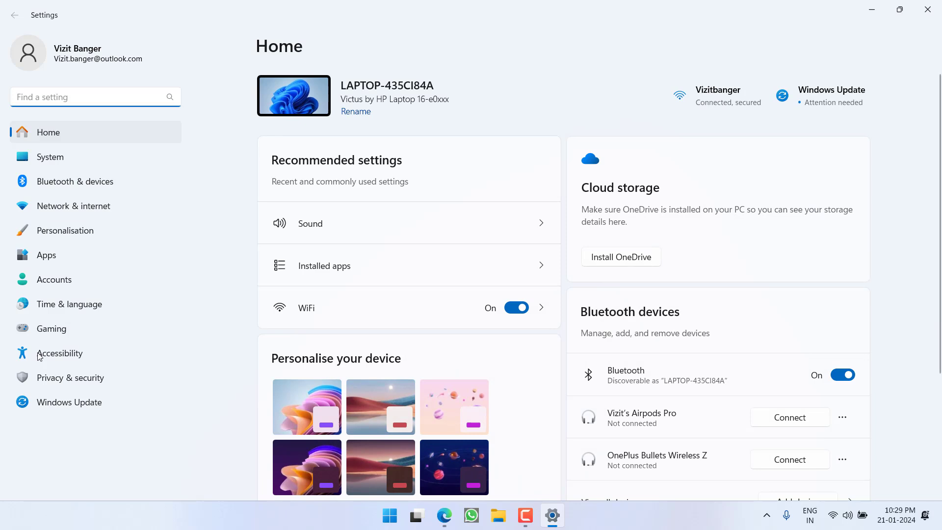
click(72, 408)
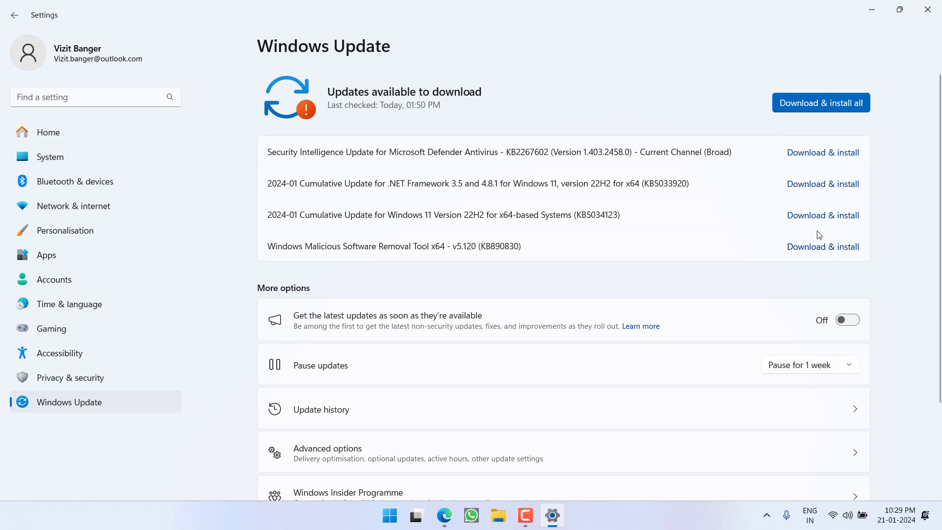
Highlight KB5034123 and KB5033920, close Settings, and bring Edge's Download Windows 11 page forward.
drag(494, 214, 621, 215)
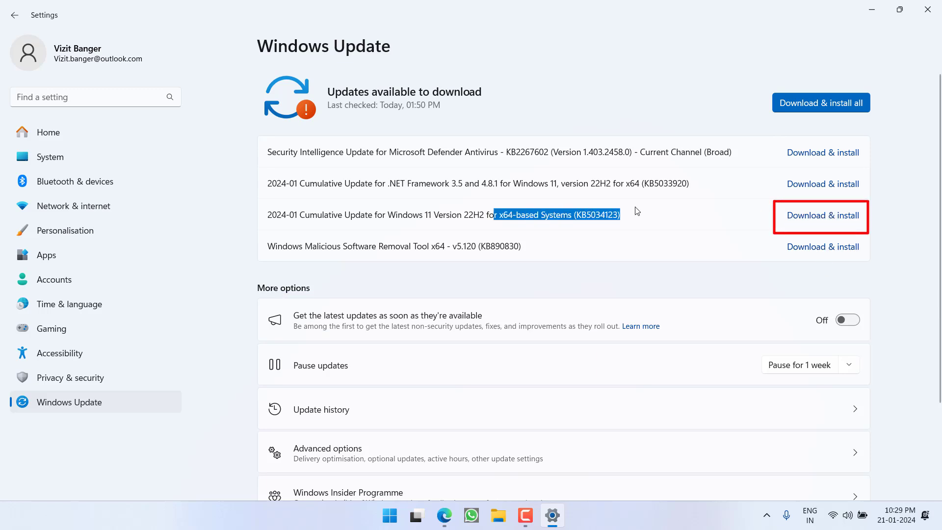
drag(556, 215, 625, 215)
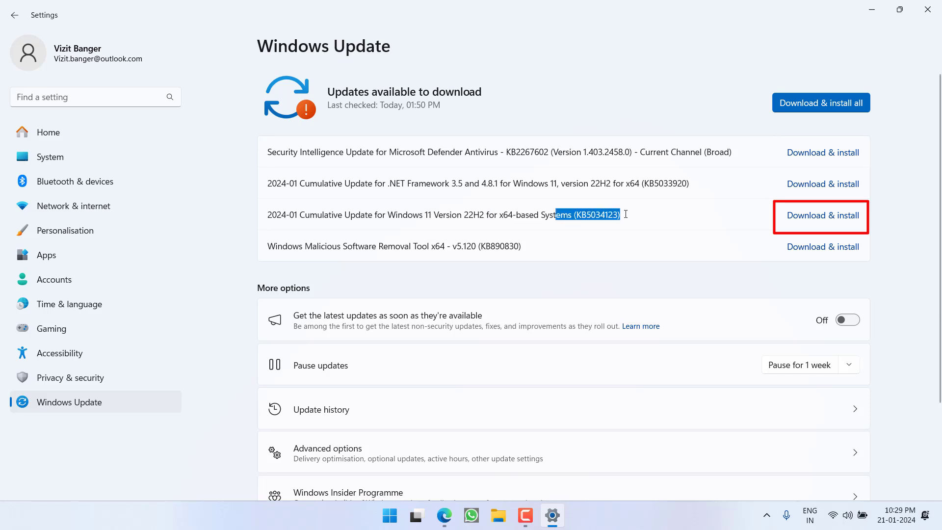
click(625, 219)
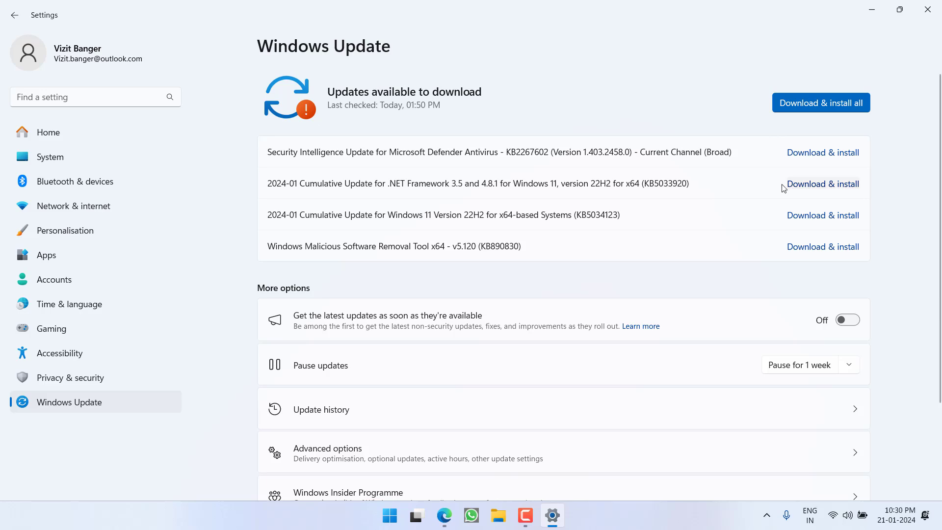
drag(690, 184, 642, 185)
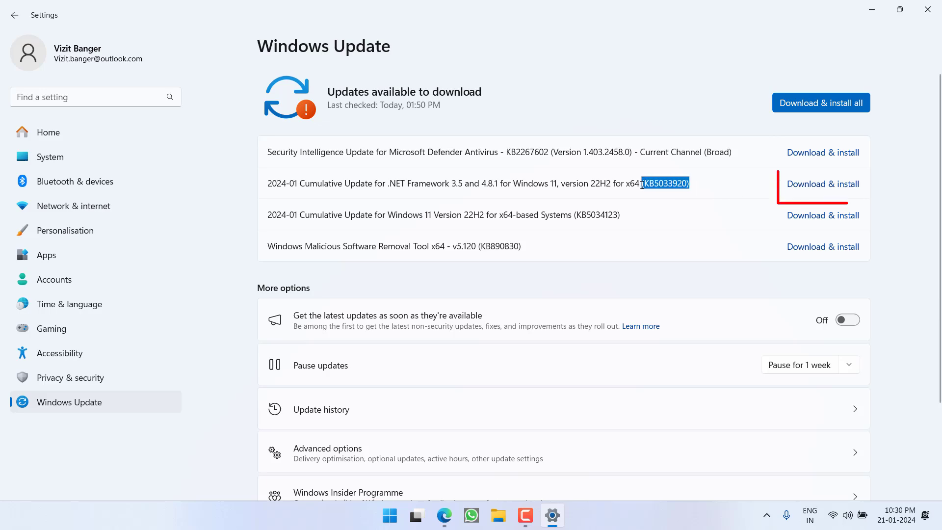
click(719, 191)
click(937, 4)
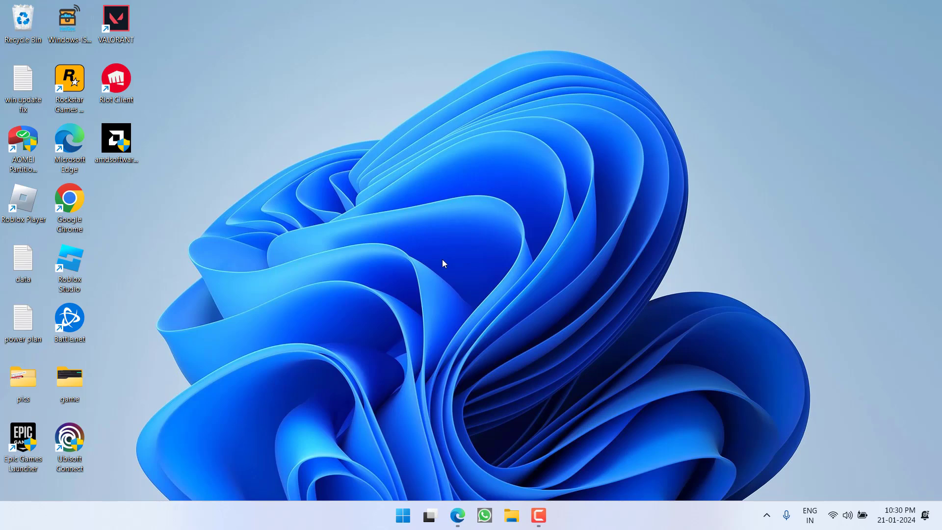
click(457, 515)
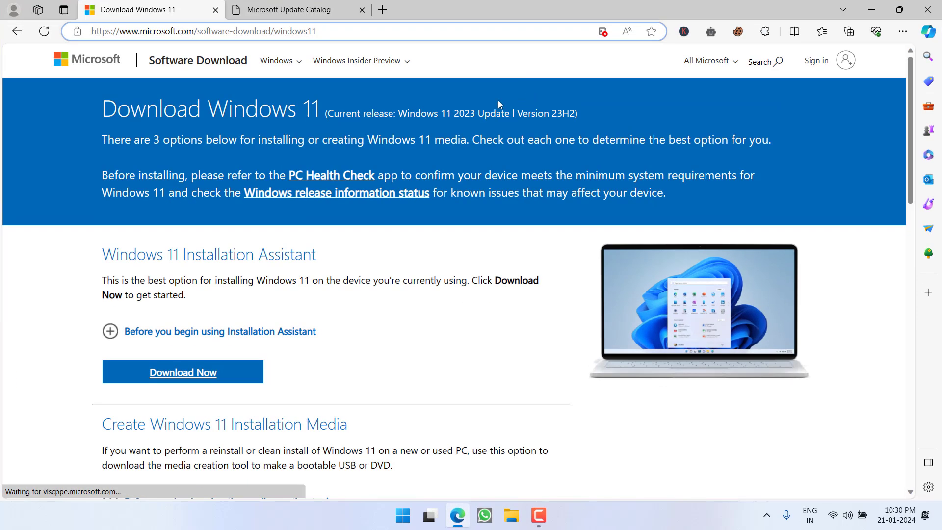
Download and run Windows11InstallationAssistant.exe, then close its compatibility-check window.
drag(102, 254, 330, 251)
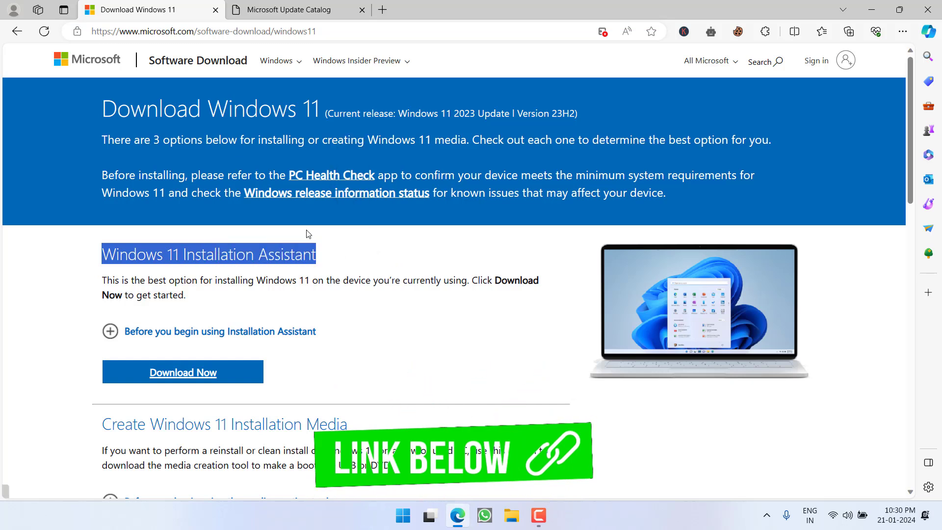
click(205, 378)
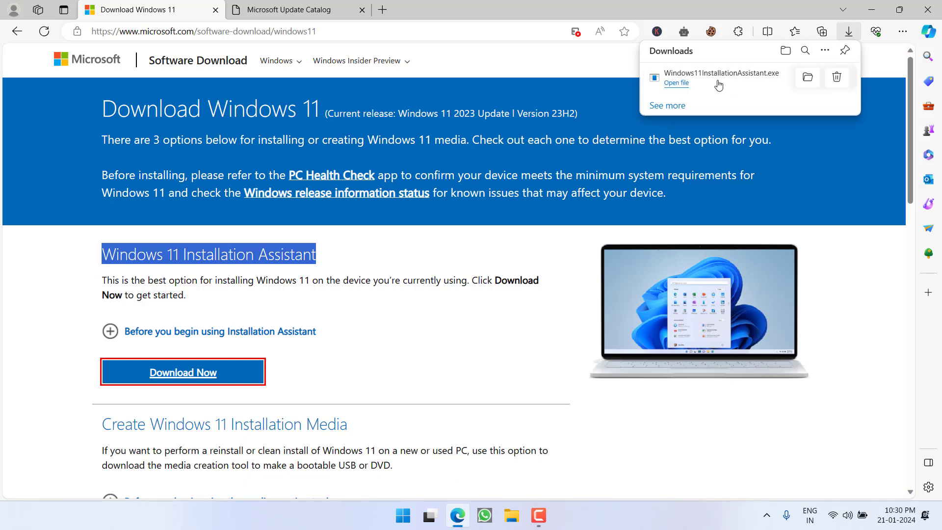
click(734, 79)
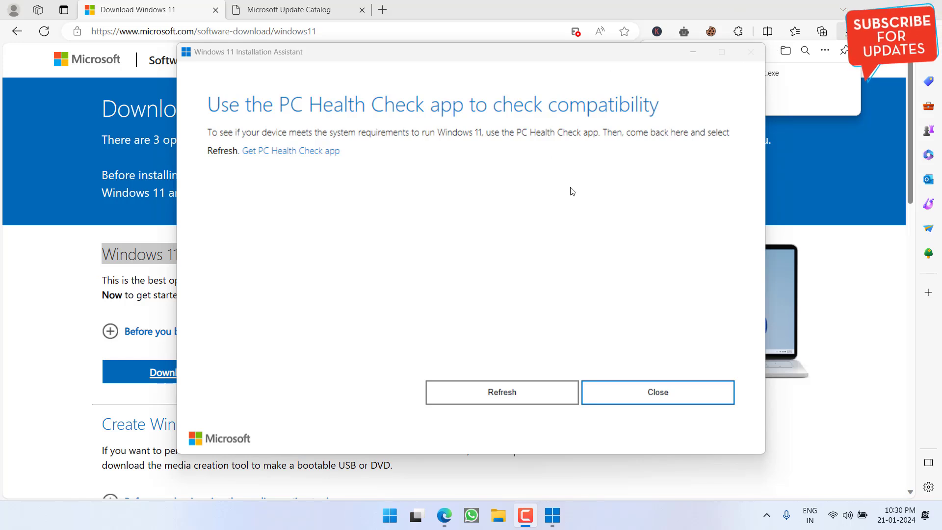
click(593, 212)
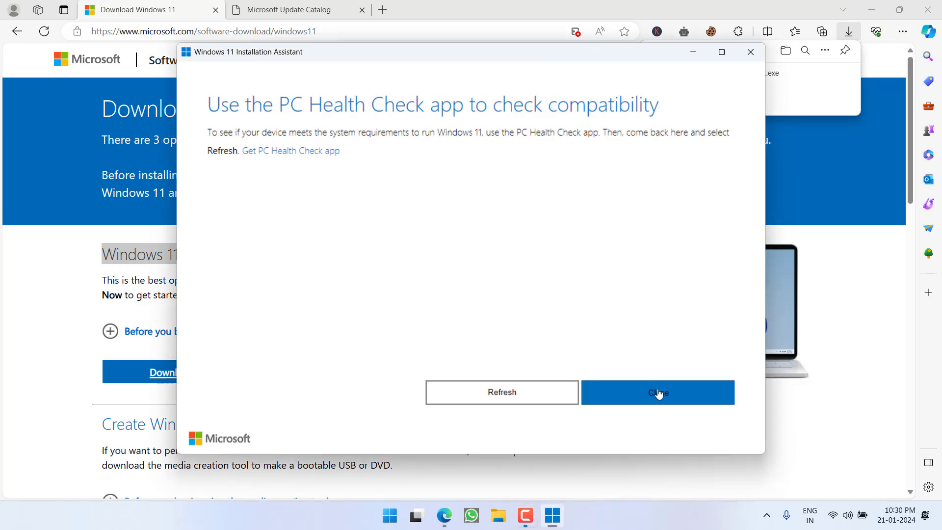
click(659, 394)
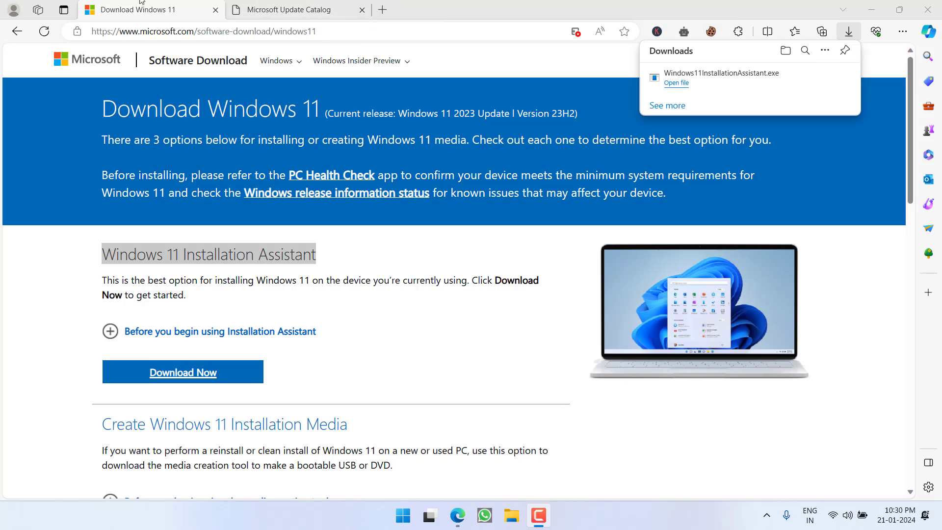
Search the Microsoft Update Catalog for kb5034123.
click(294, 10)
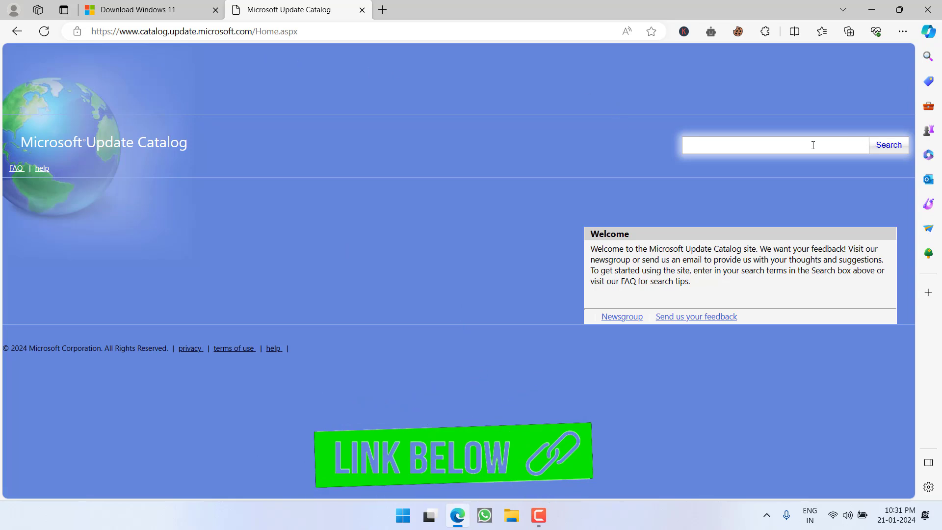
text(kb)
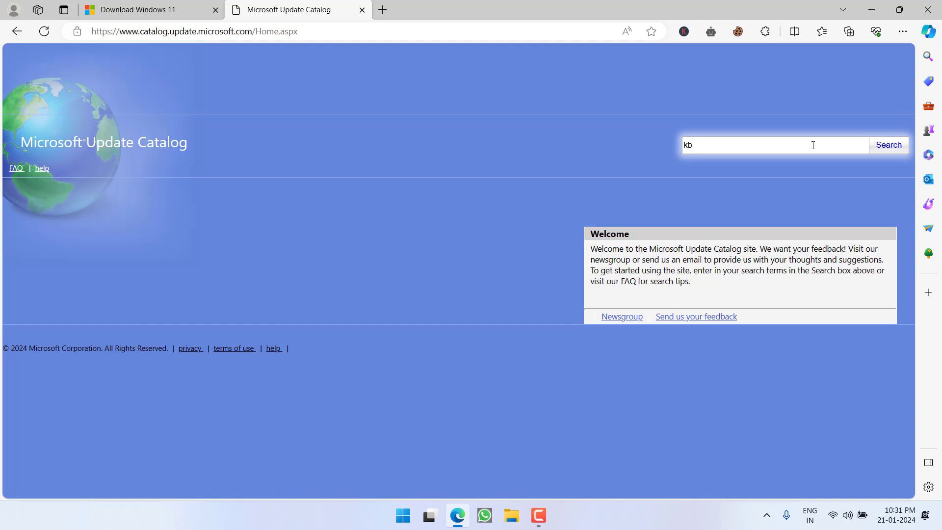
text(5034123)
click(898, 143)
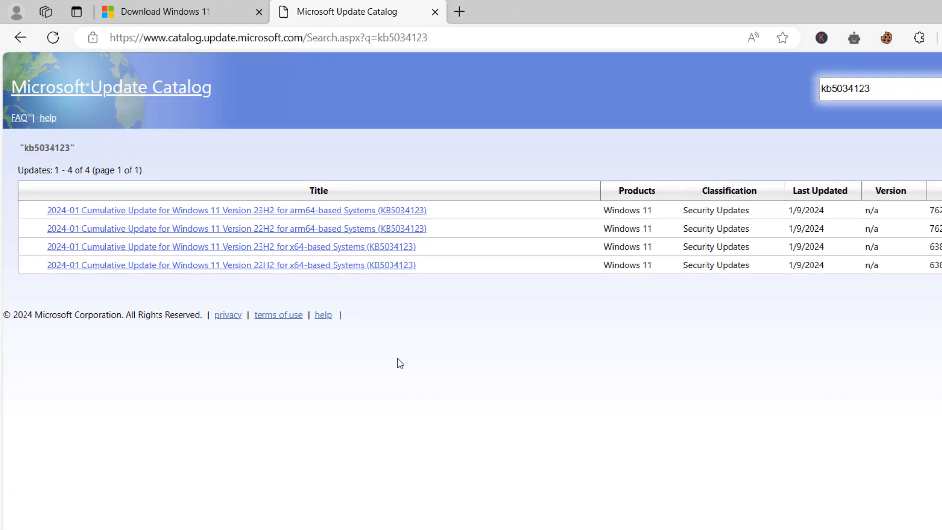
right_click(403, 519)
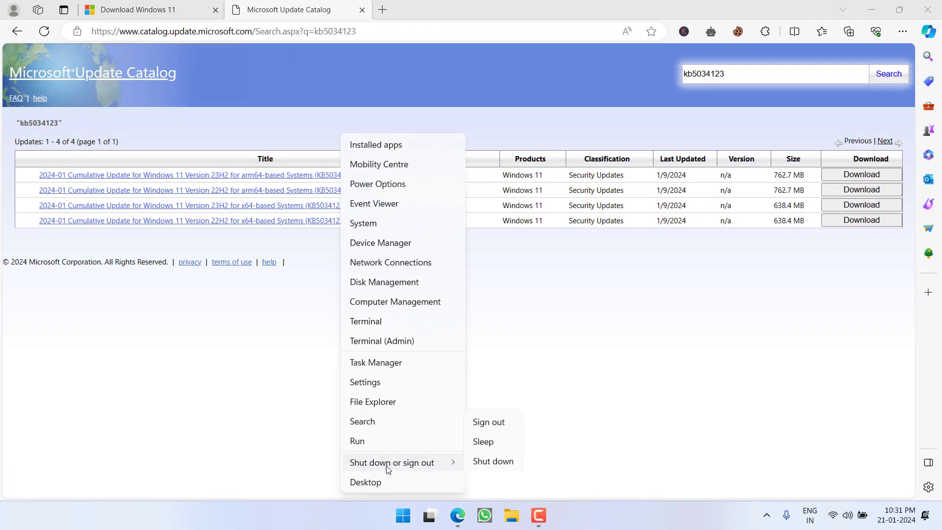
click(371, 444)
text(winver)
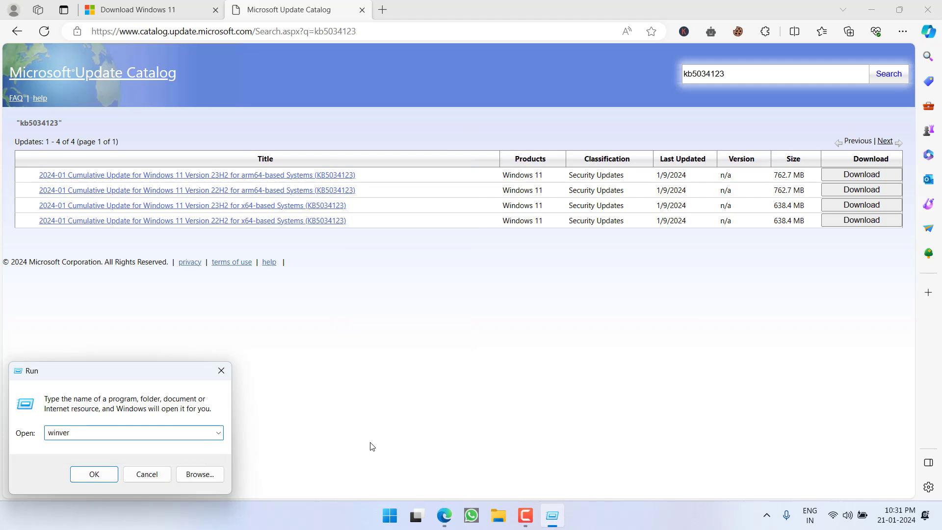
key(Return)
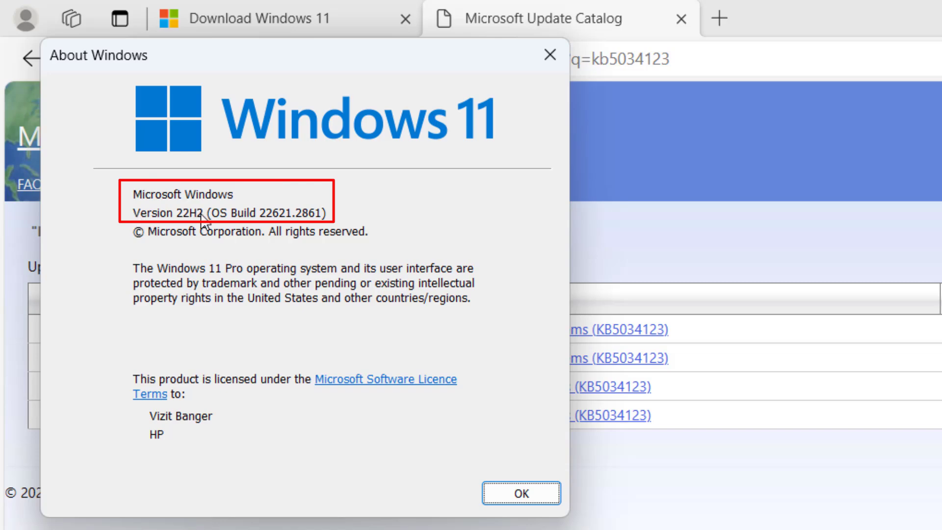
click(494, 501)
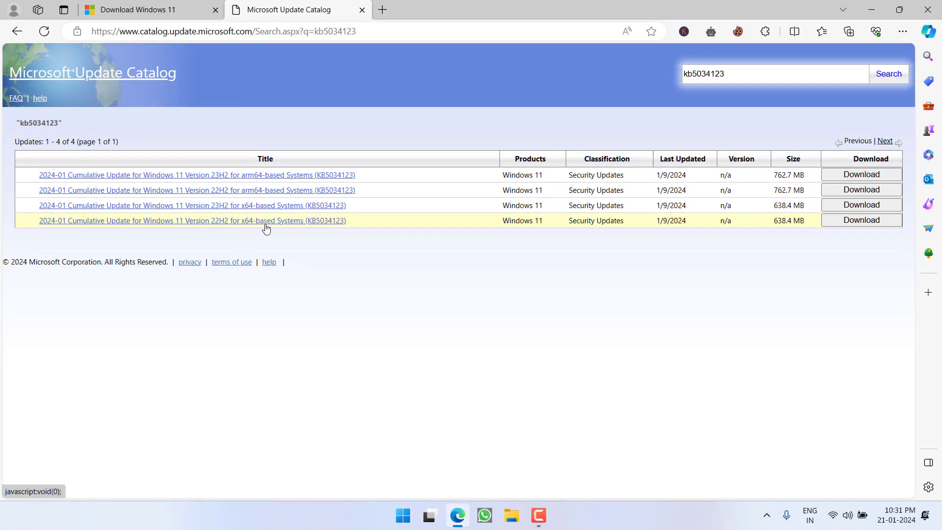
Download the 22H2 x64 KB5034123 .msu package and close the download popup.
click(862, 220)
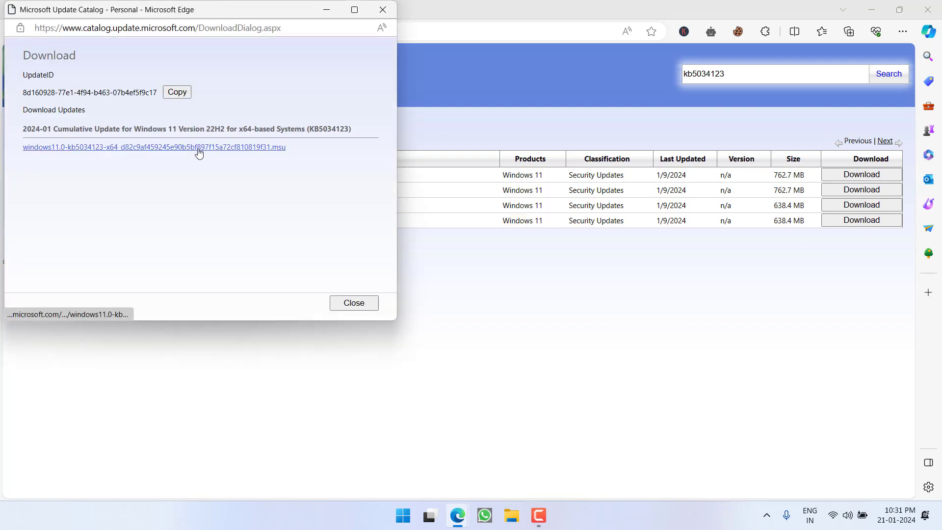
click(194, 148)
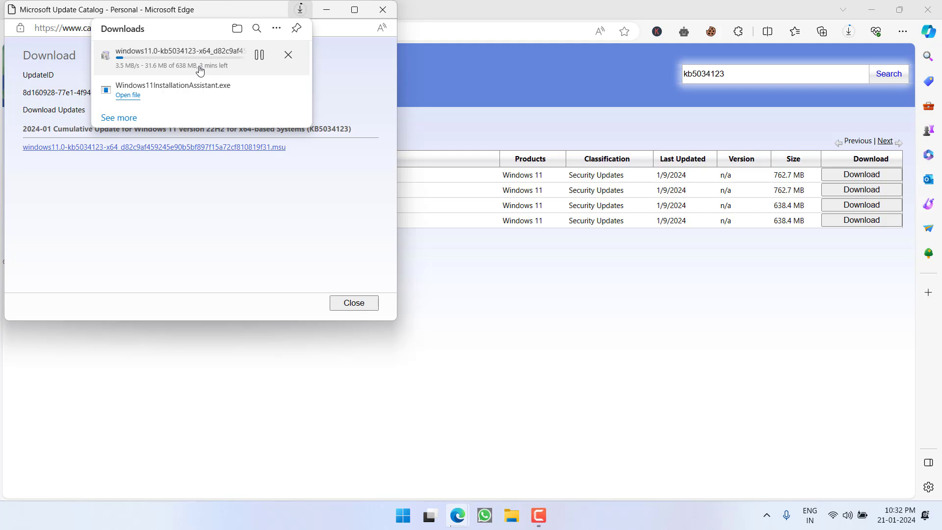
click(247, 228)
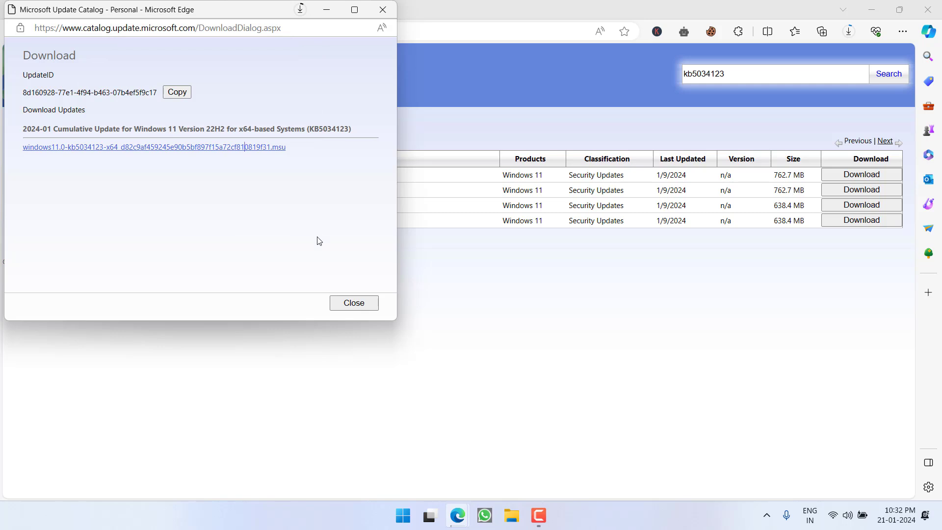
click(349, 307)
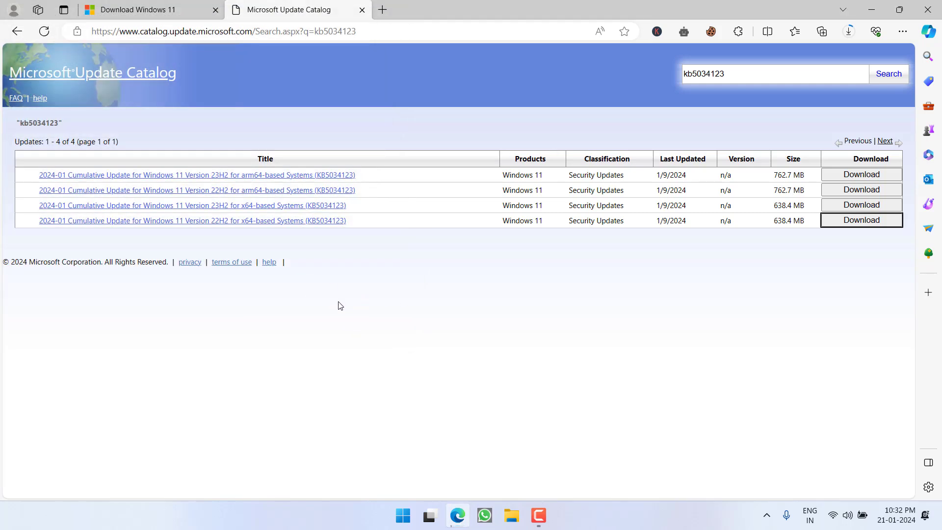
Open the desktop 'win update fix' file in Notepad and review its repair commands.
key(super+d)
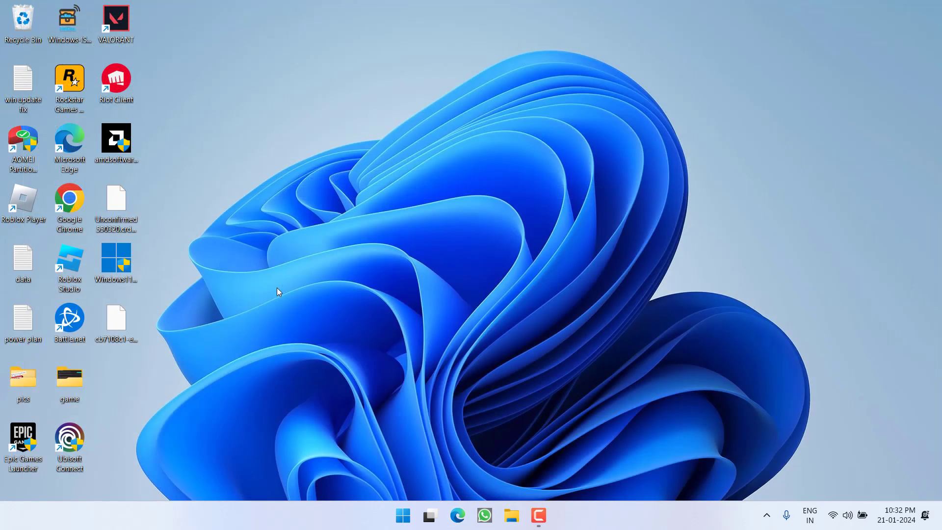
double_click(26, 97)
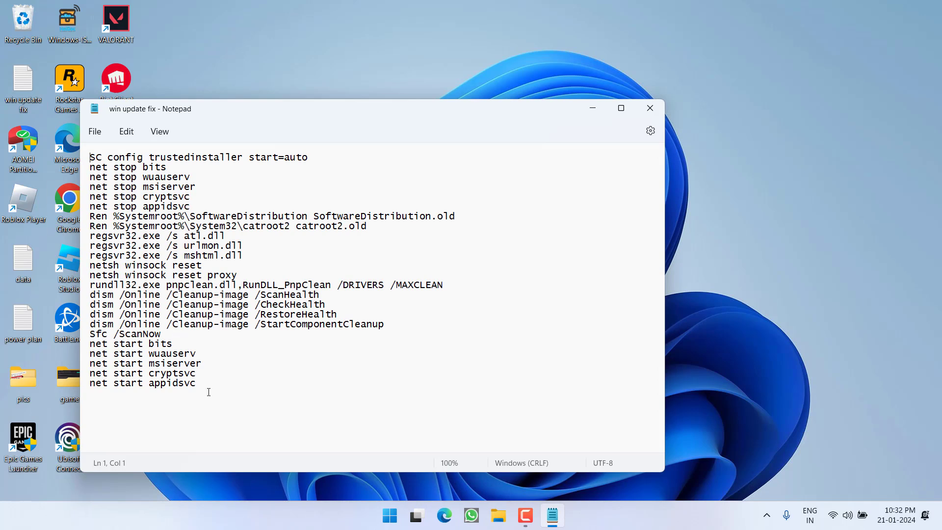
drag(207, 380, 91, 155)
click(240, 353)
Save the script to the Desktop as winupdatefix.bat with All files type, then close Notepad.
click(95, 132)
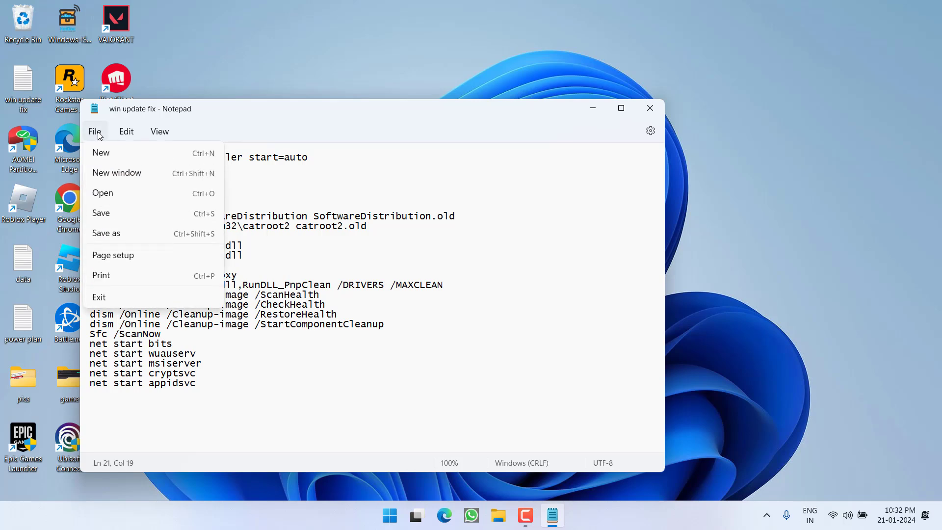
click(130, 235)
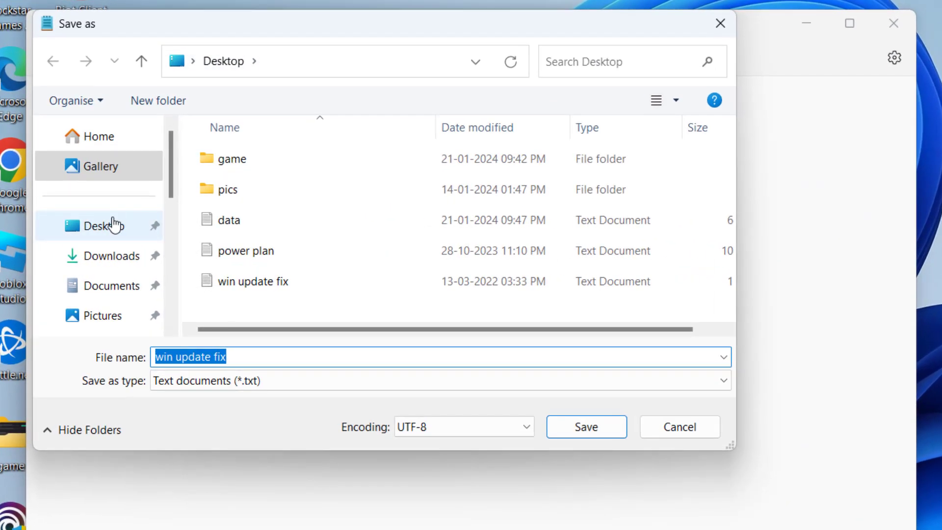
click(137, 242)
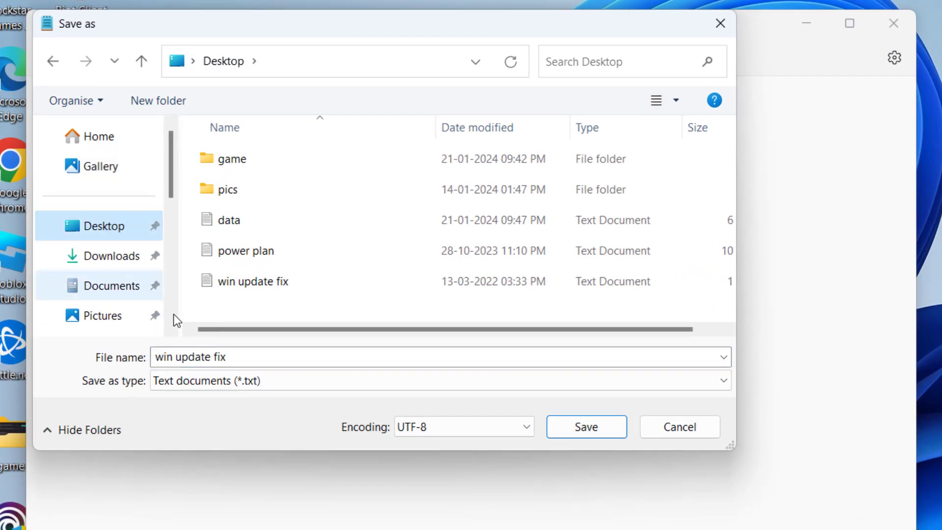
click(243, 358)
text(winupdatef)
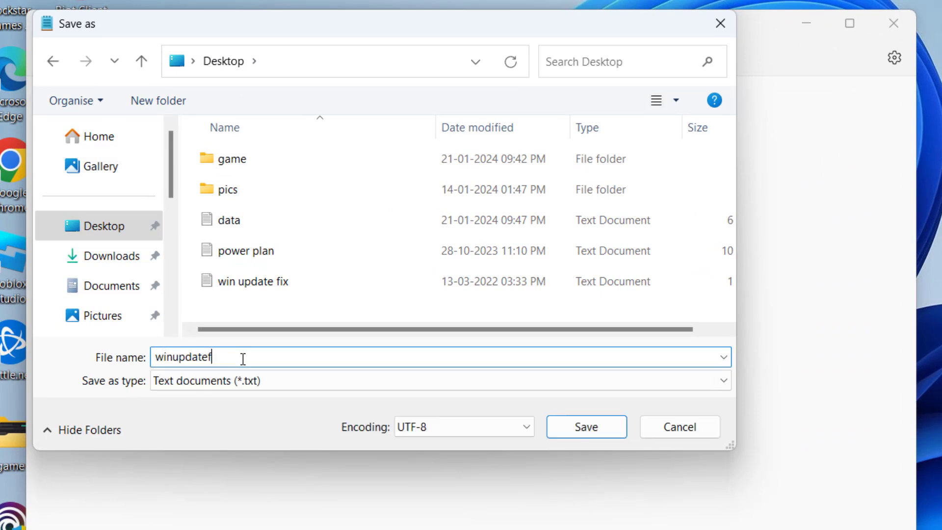
text(ix.bat)
click(191, 385)
click(173, 417)
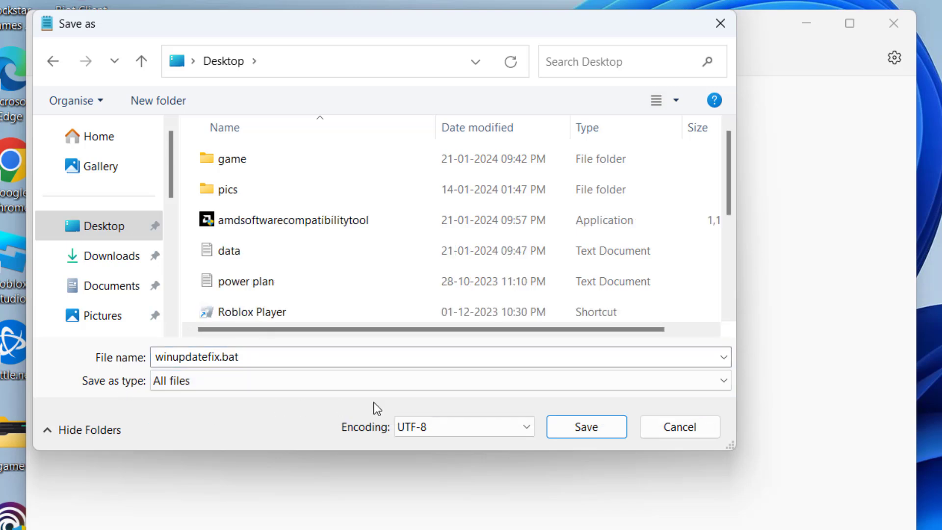
click(569, 430)
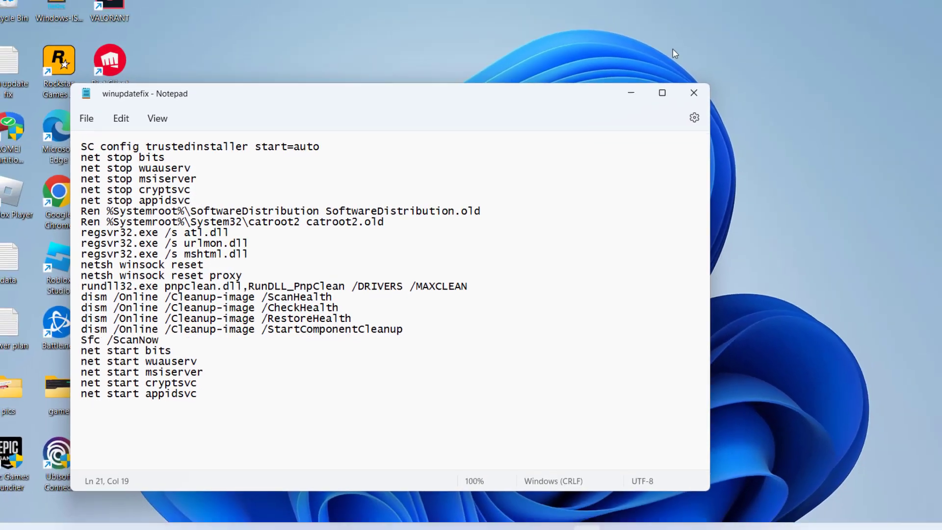
click(704, 89)
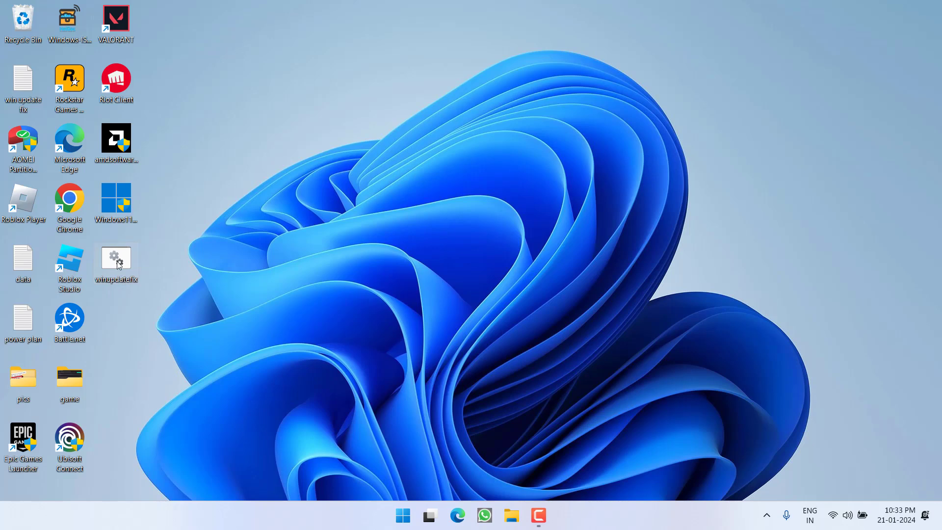
Run winupdatefix.bat as administrator, then bring up the Settings Home page.
right_click(119, 266)
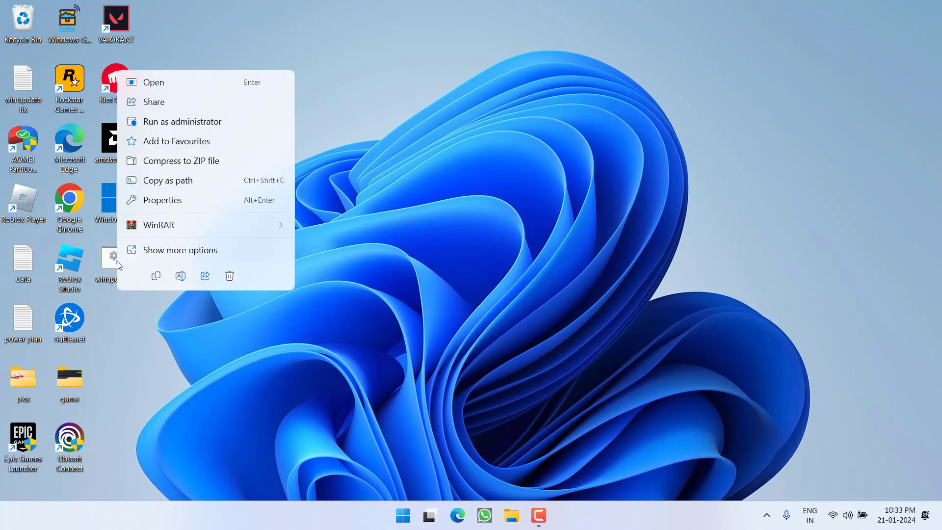
click(207, 123)
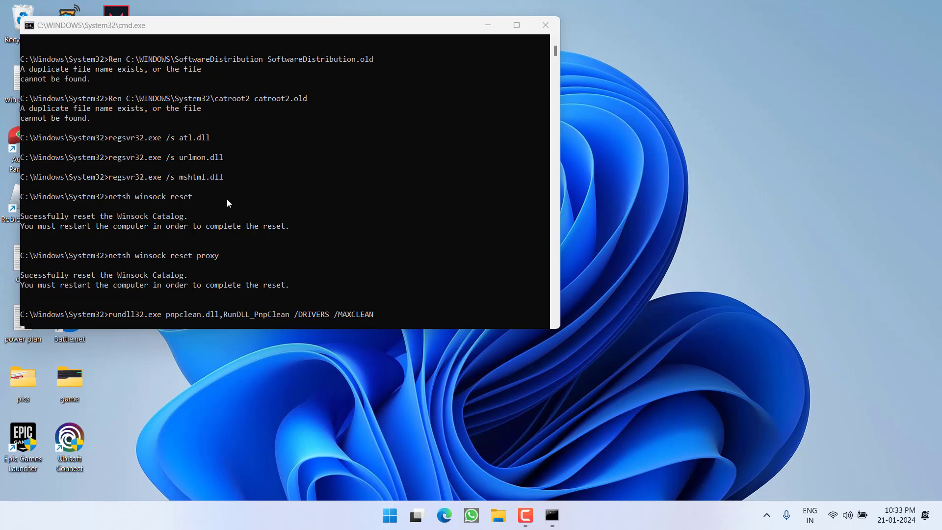
key(super+i)
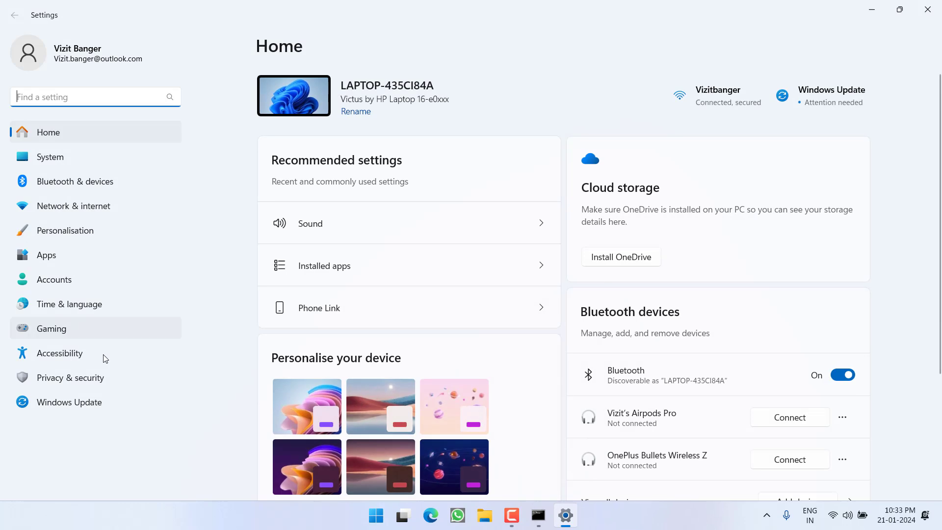
Review the four pending updates, close Settings, continue the pnpclean step, and minimize the console.
click(105, 404)
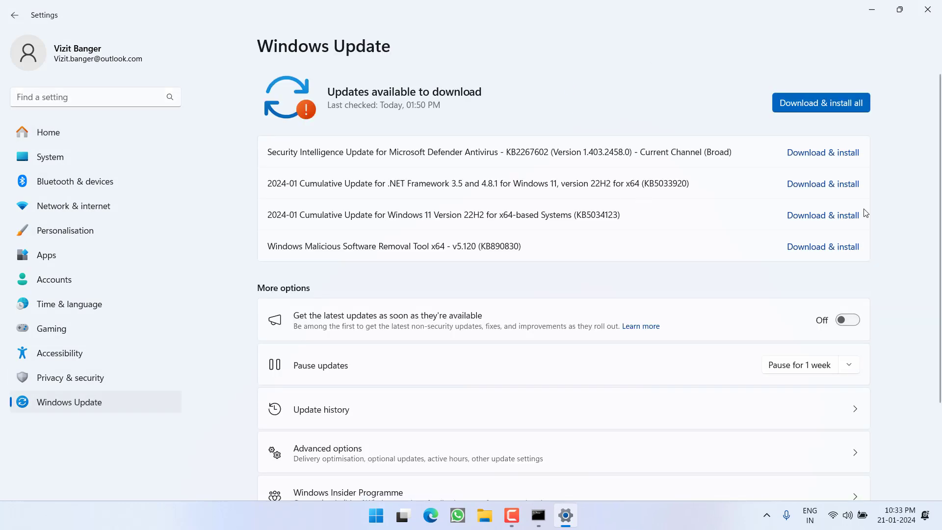
click(927, 9)
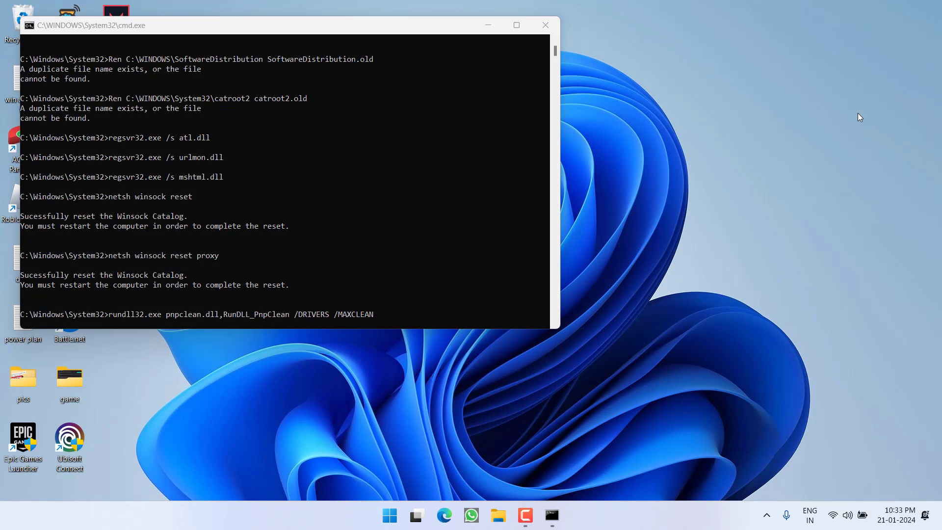
key(Return)
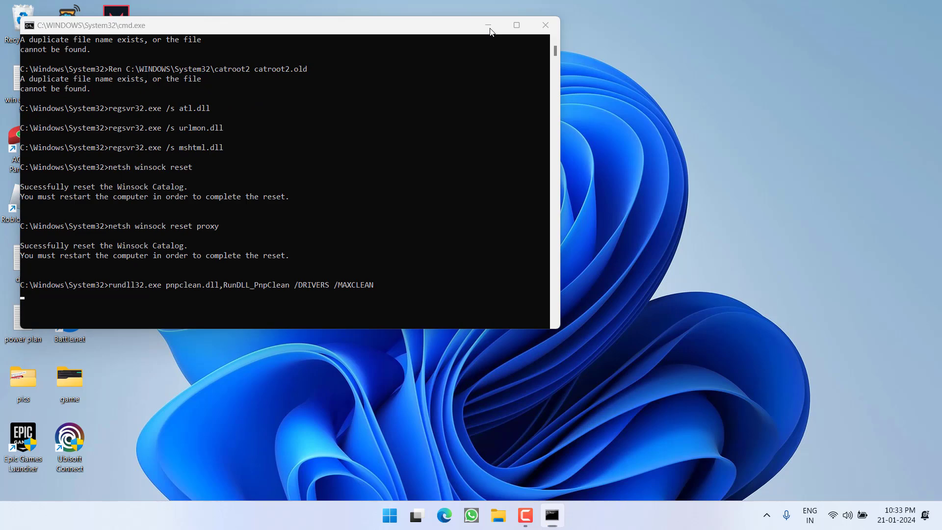
click(488, 25)
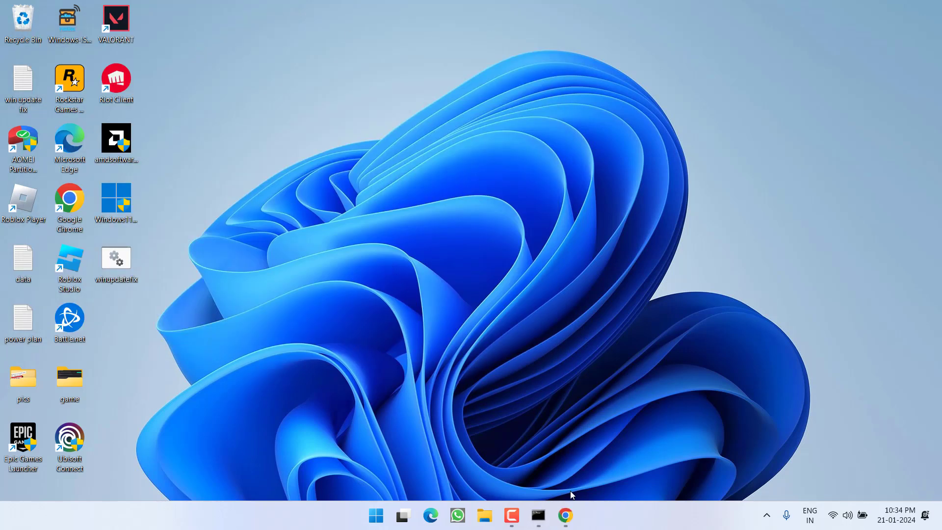
Request the Windows 11 multi-edition ISO in English (United States).
scroll(348, 300, down, 3)
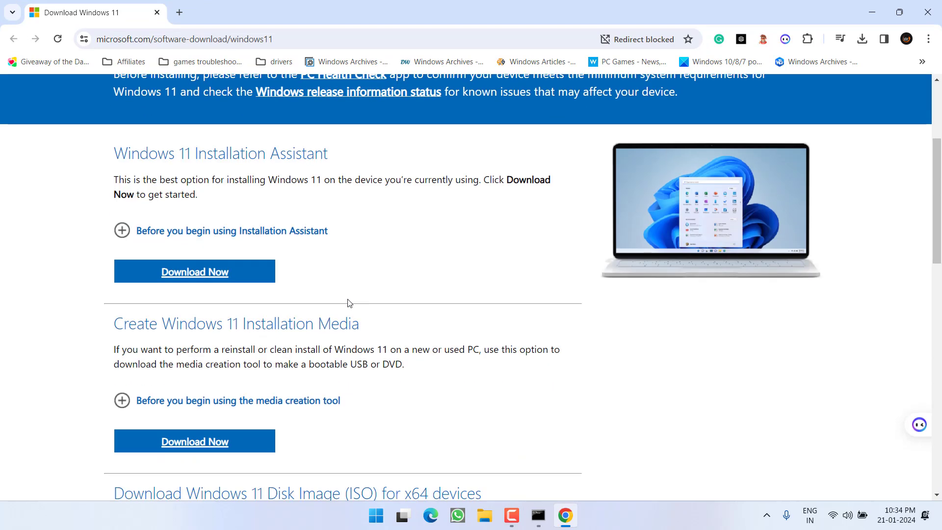
scroll(348, 304, down, 3)
scroll(414, 305, down, 4)
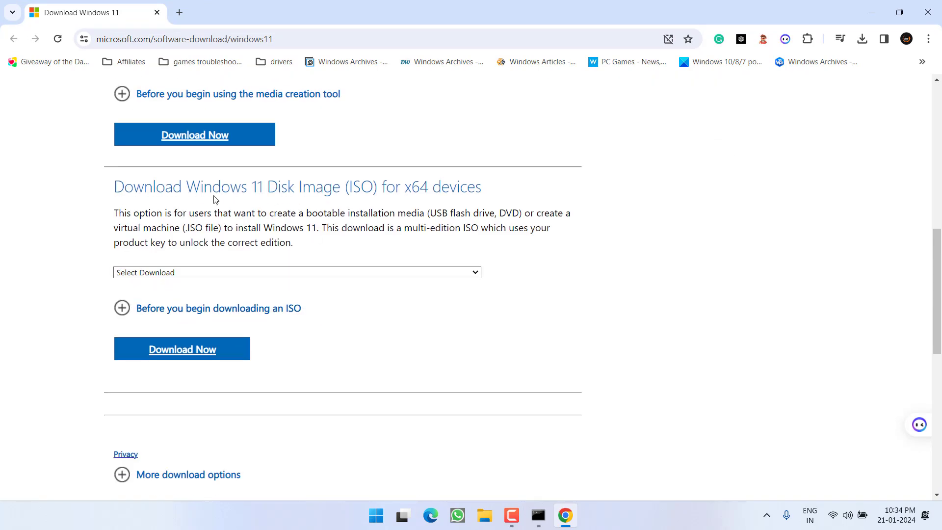
click(226, 273)
click(189, 296)
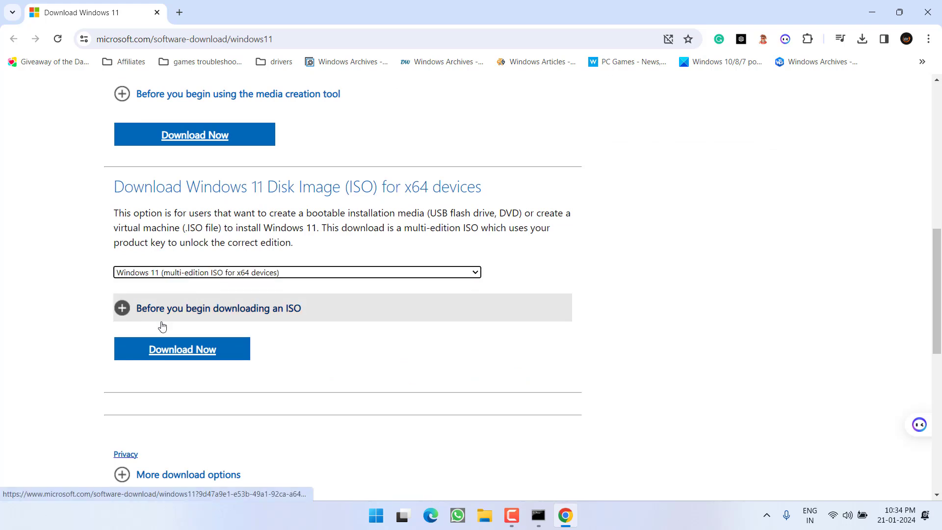
click(196, 355)
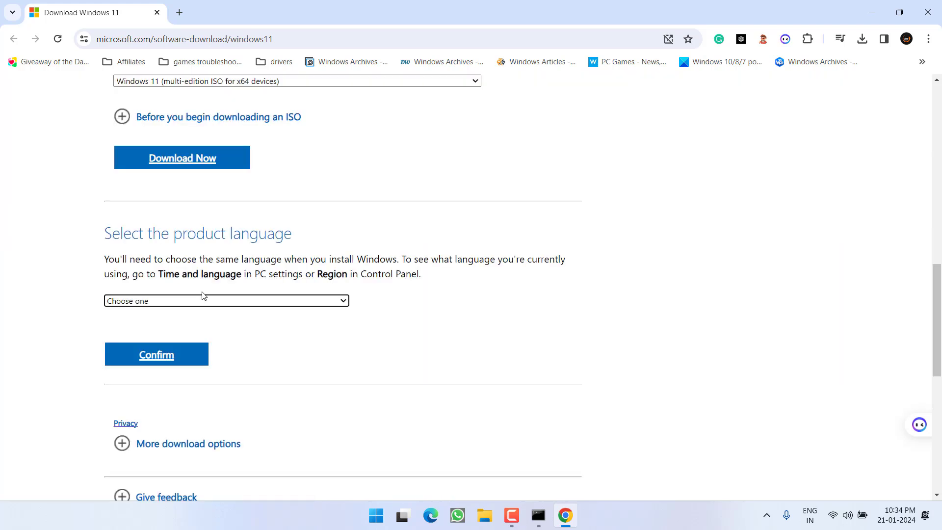
click(202, 303)
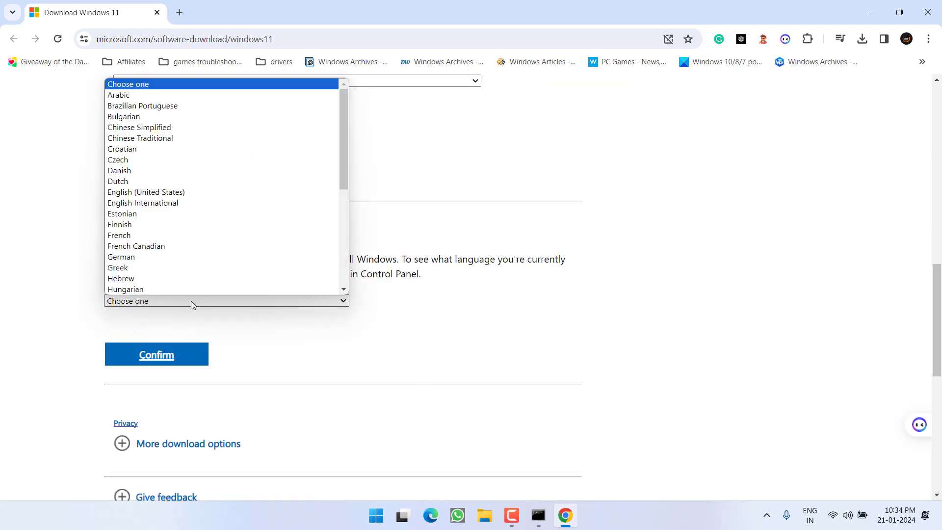
click(157, 190)
click(155, 356)
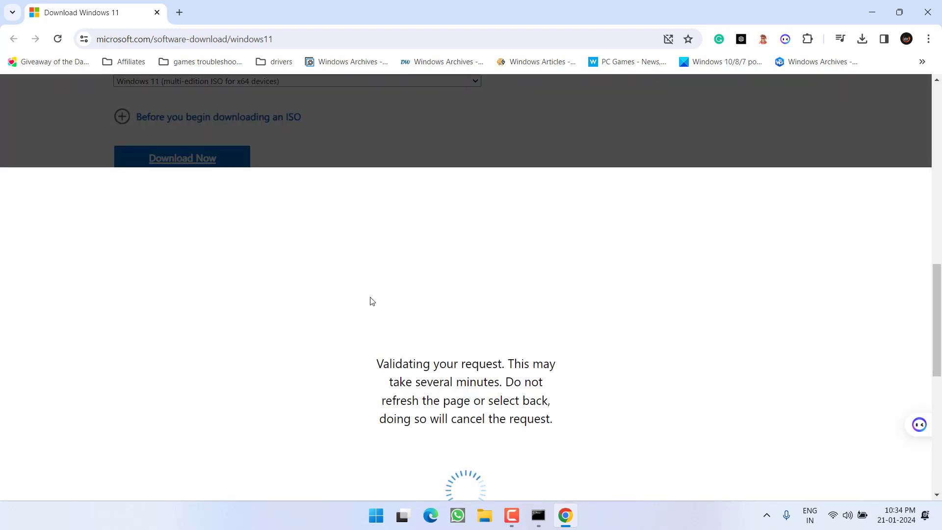
Start then cancel the 64-bit ISO download, and select the existing Windows11 23H2 image.
scroll(370, 298, down, 2)
click(195, 146)
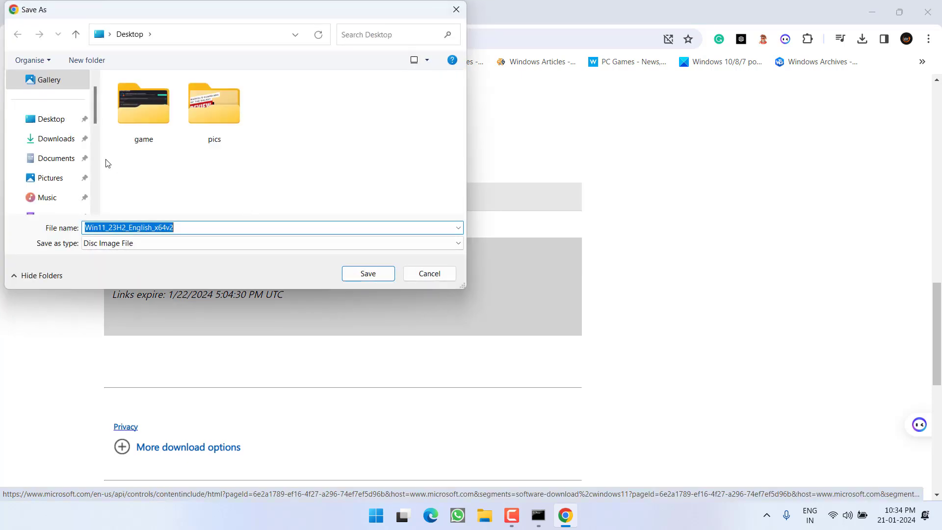
click(46, 119)
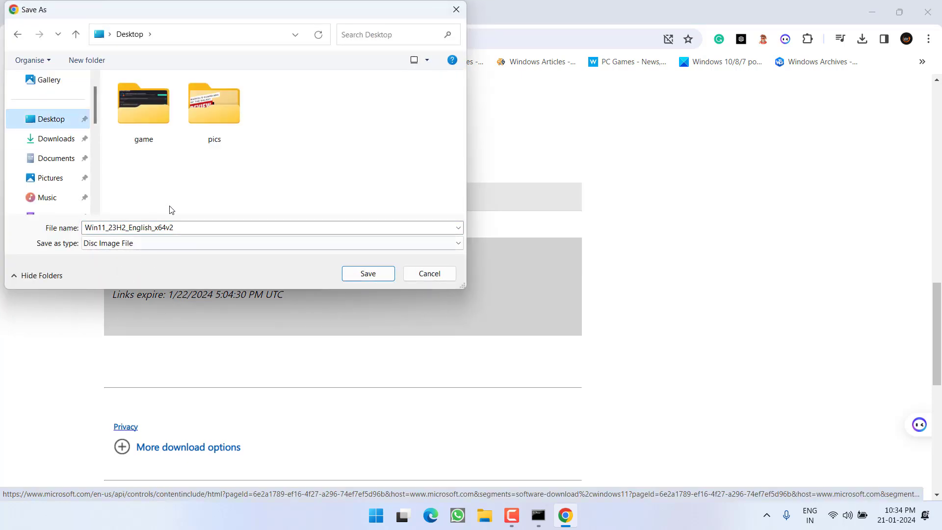
click(368, 274)
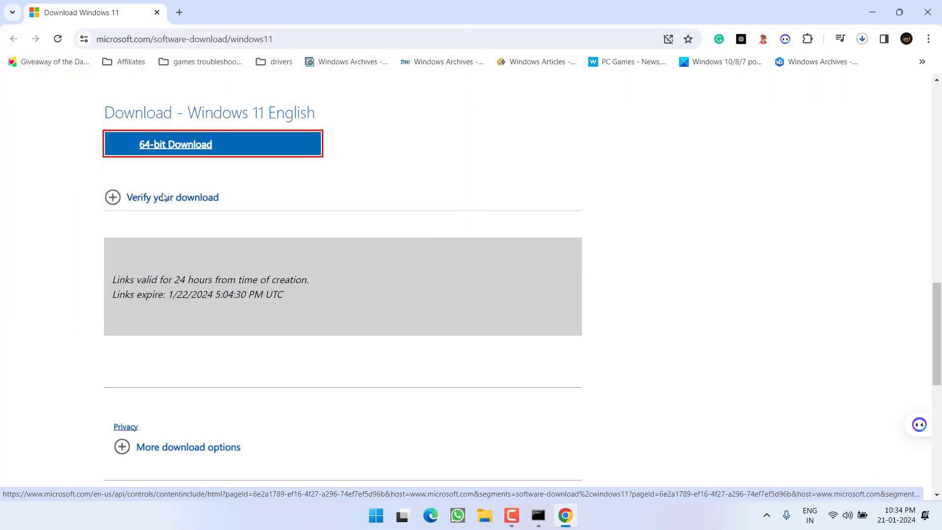
click(862, 40)
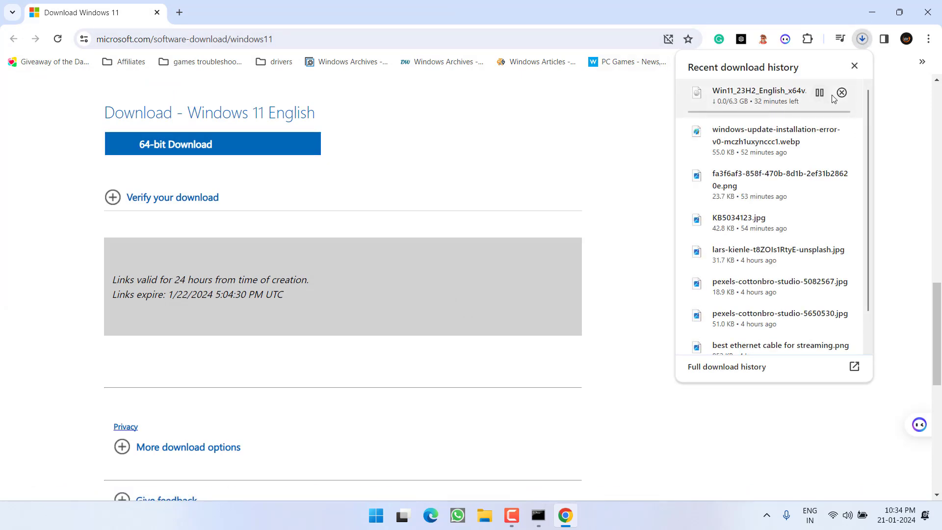
click(841, 93)
key(alt+Tab)
click(194, 235)
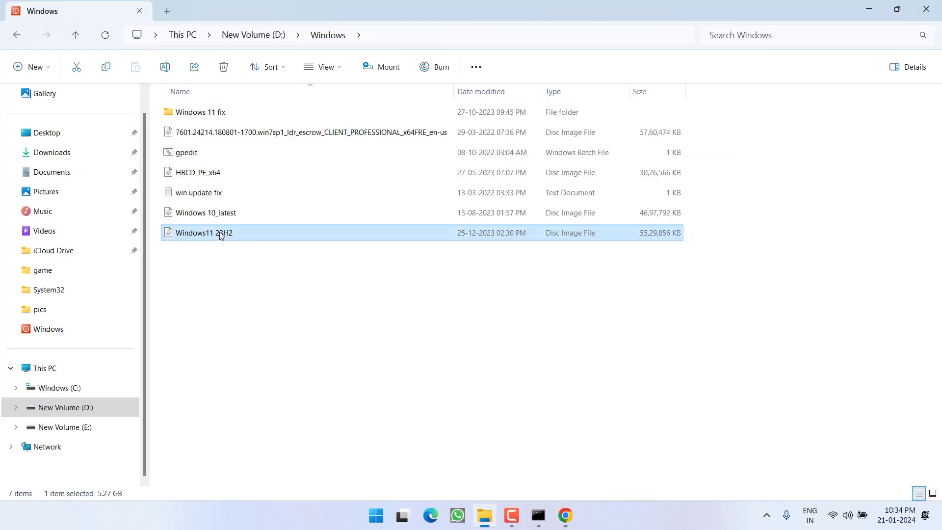
Mount the Windows11 23H2 ISO as DVD Drive (F:) and launch setup from it.
double_click(195, 235)
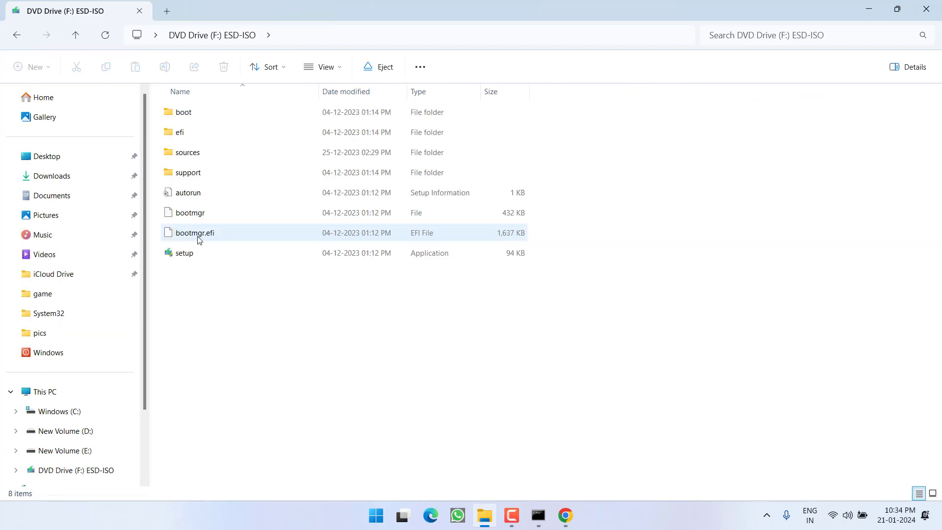
click(184, 256)
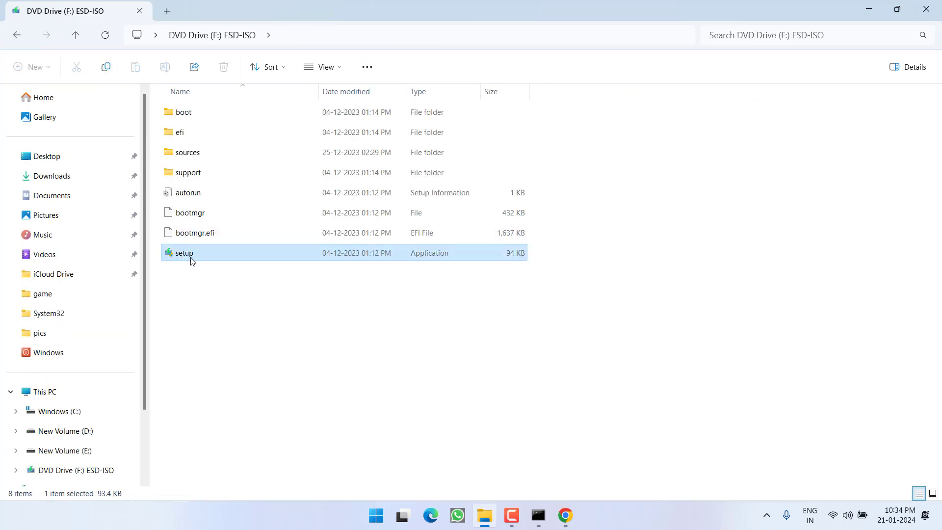
double_click(190, 255)
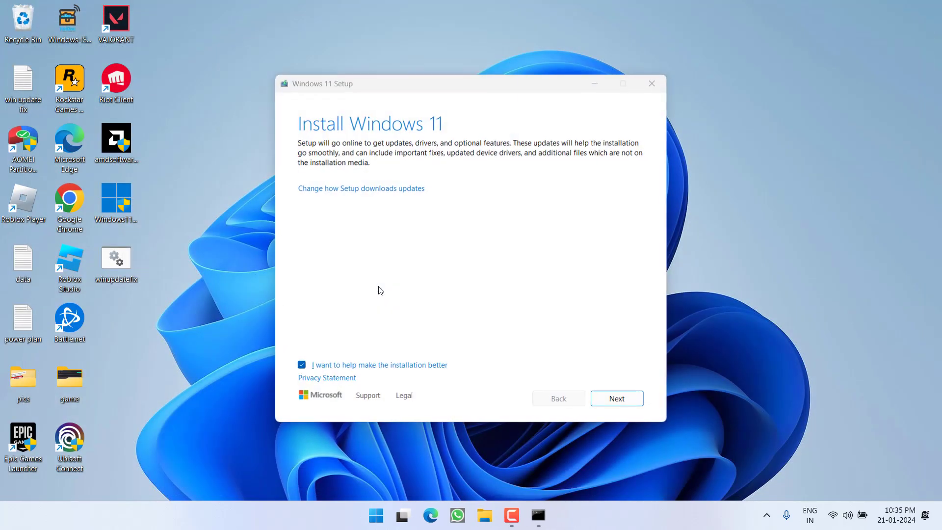
Continue past the Install Windows 11 start page and accept the license terms.
click(619, 400)
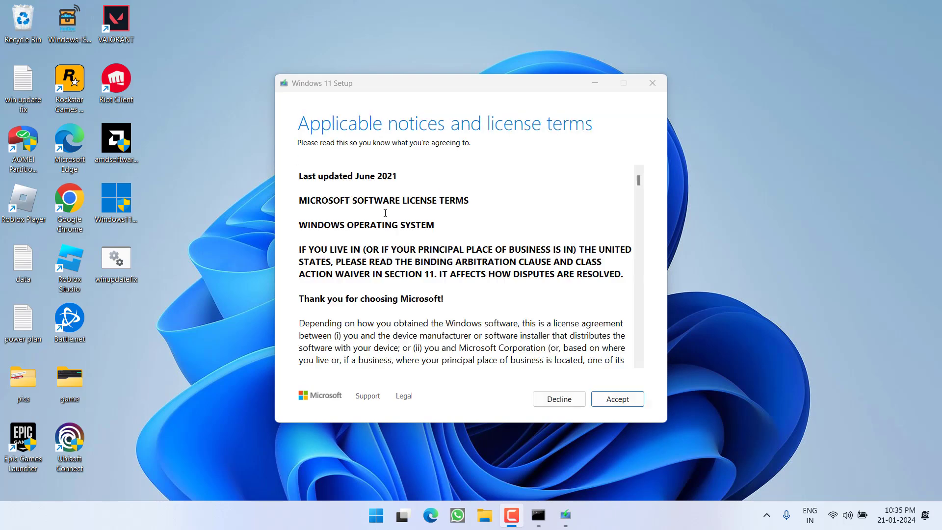
click(613, 400)
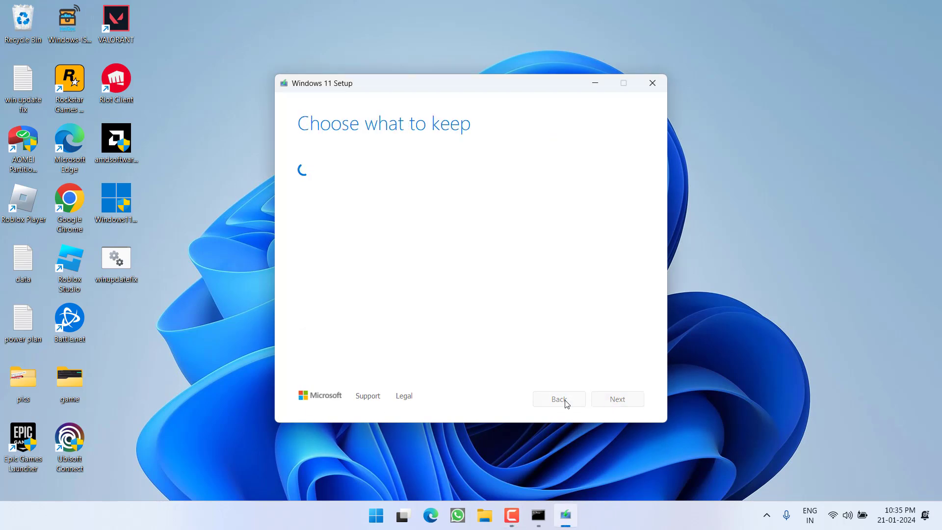